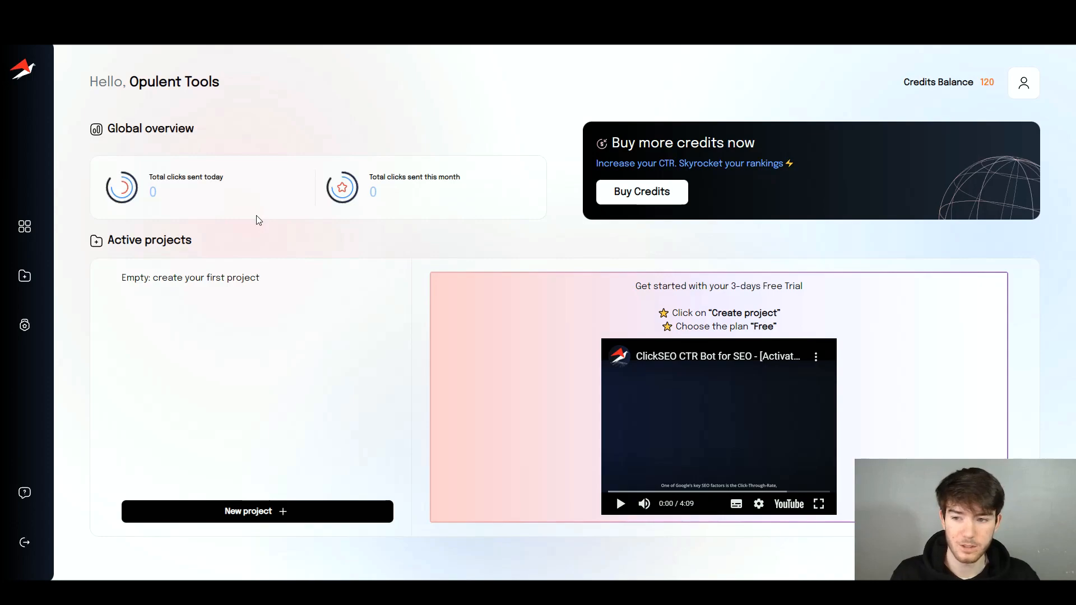
# - Start a new project from the ClickSEO dashboard's 'New project +' button
pyautogui.moveTo(53, 211)
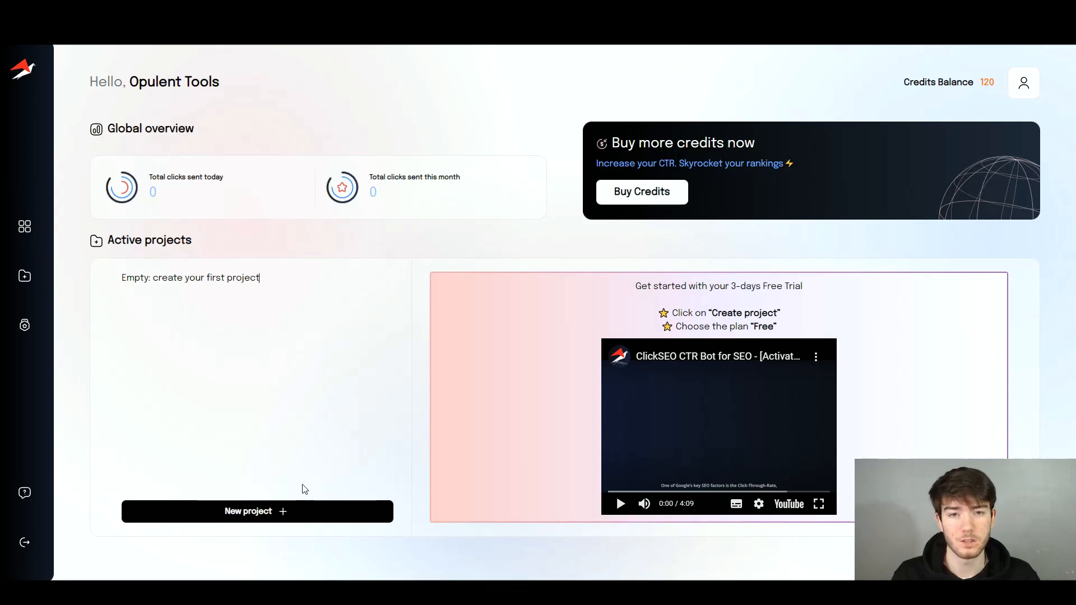
pyautogui.click(277, 510)
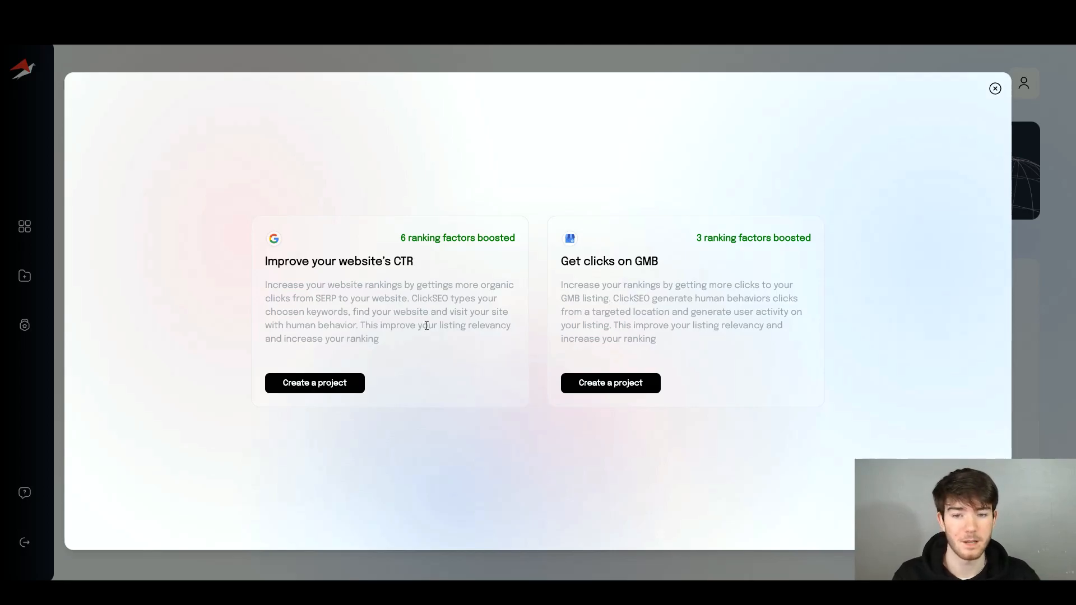
# - Start a website CTR project of type Basic - 30 credits, named Plumbing
pyautogui.click(348, 387)
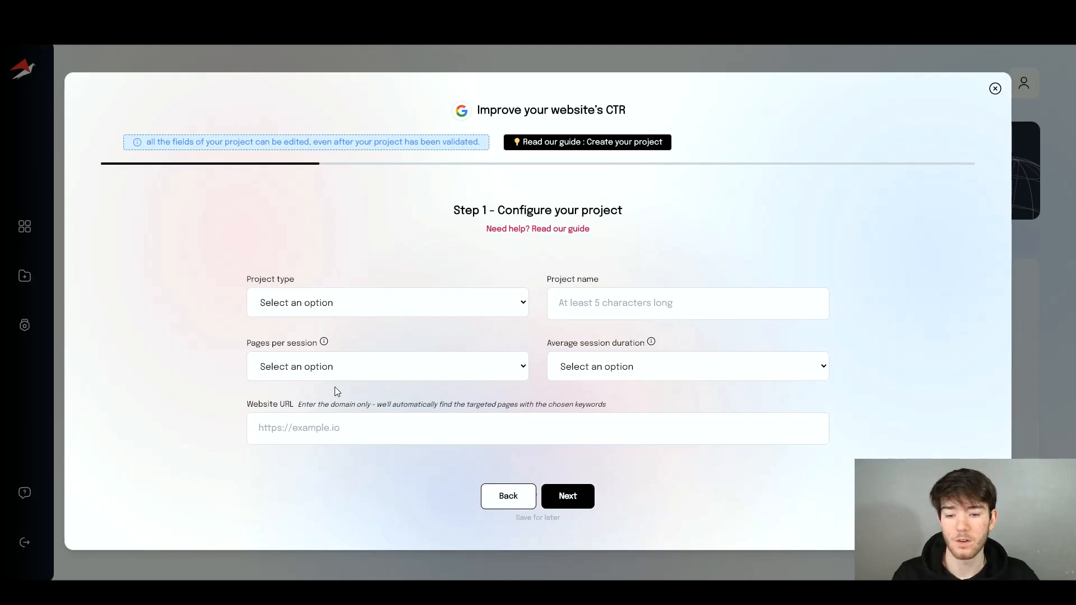
pyautogui.click(349, 303)
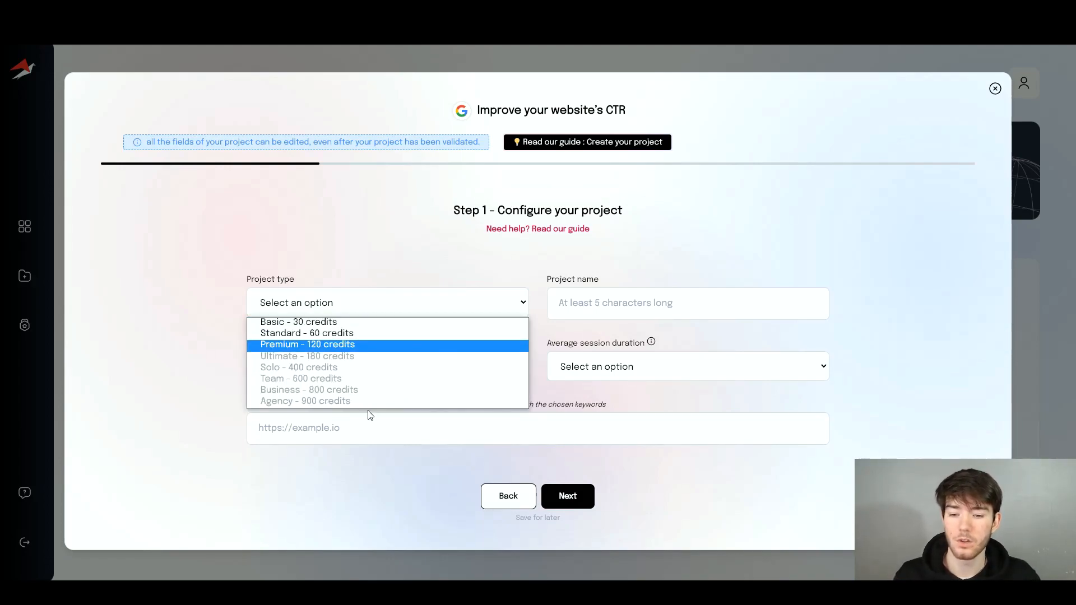
pyautogui.click(355, 322)
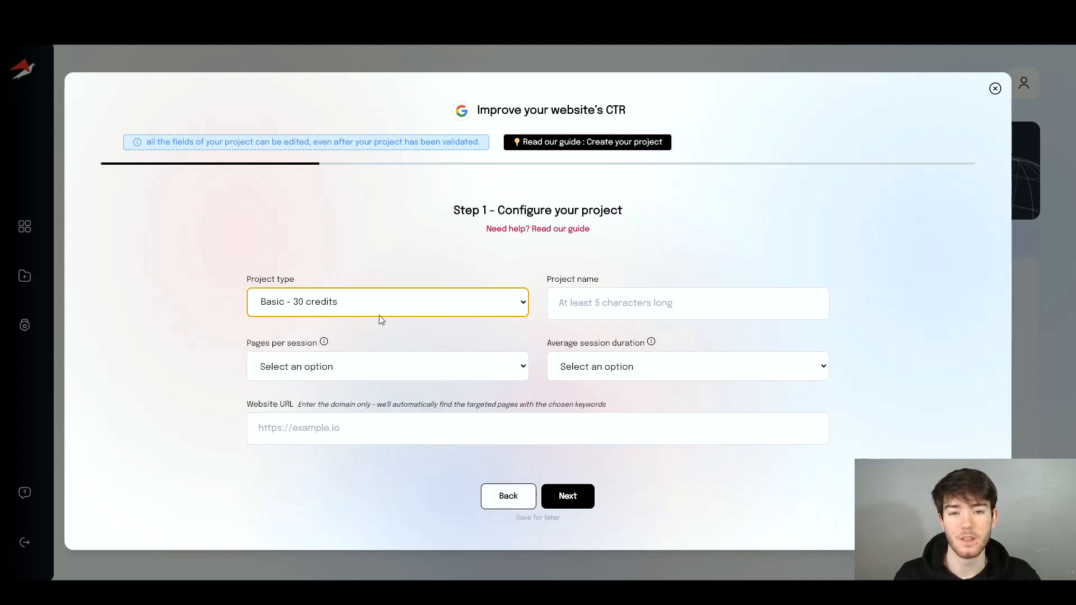
pyautogui.click(608, 294)
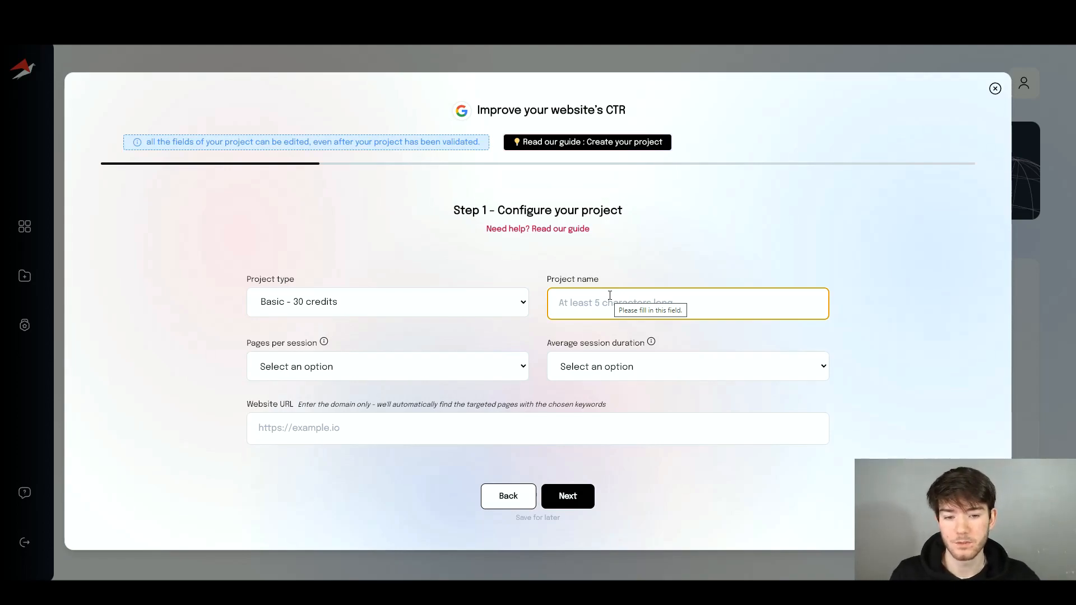
pyautogui.write('Plumbing')
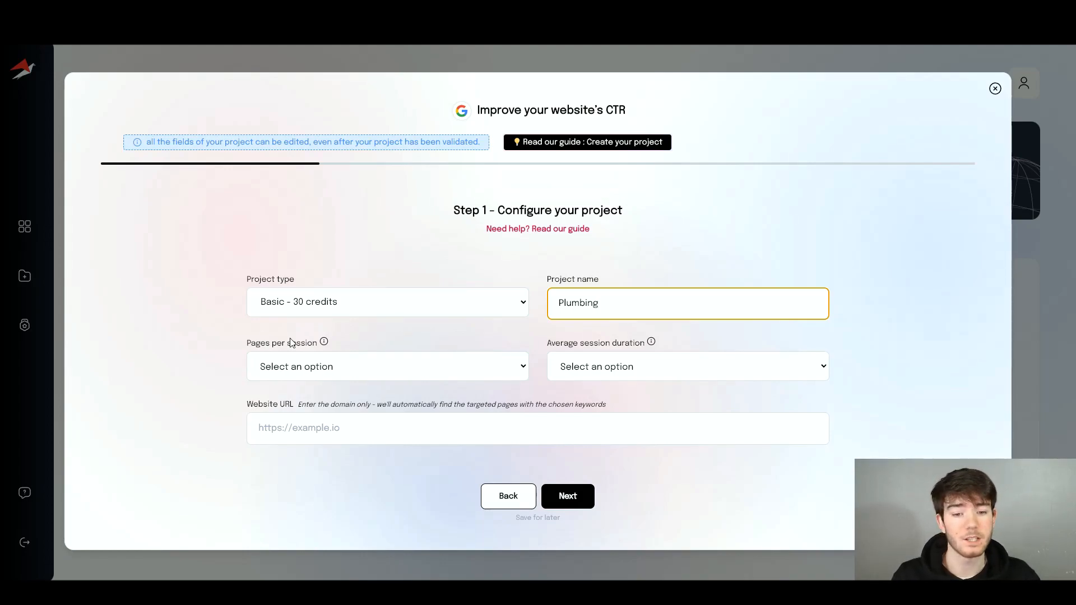
# - Set Plumbing's pages per session to 2 and average session duration to 1 minute
pyautogui.click(581, 334)
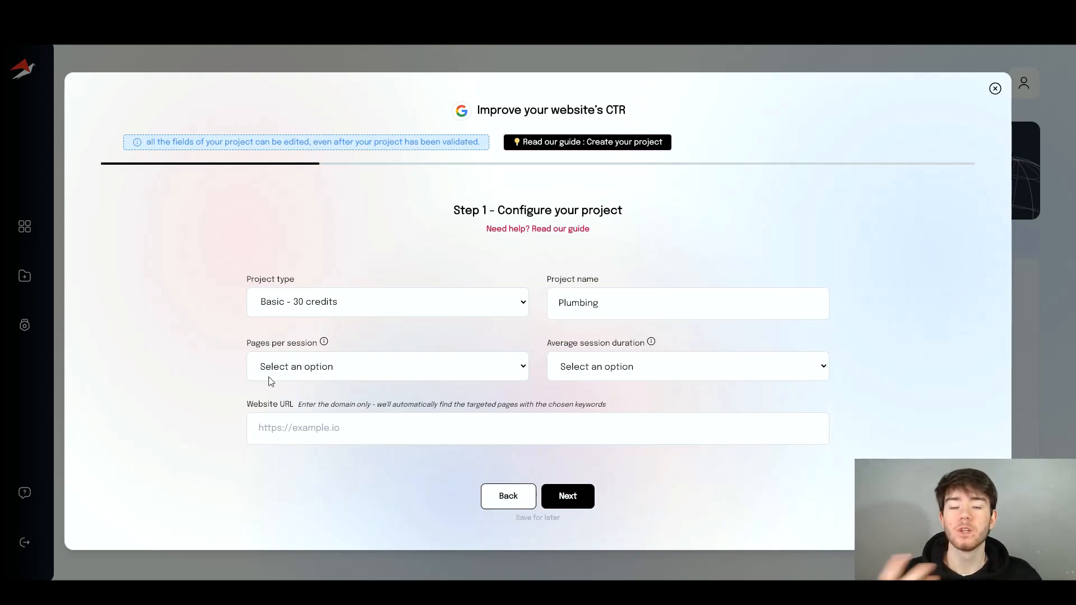
pyautogui.click(367, 360)
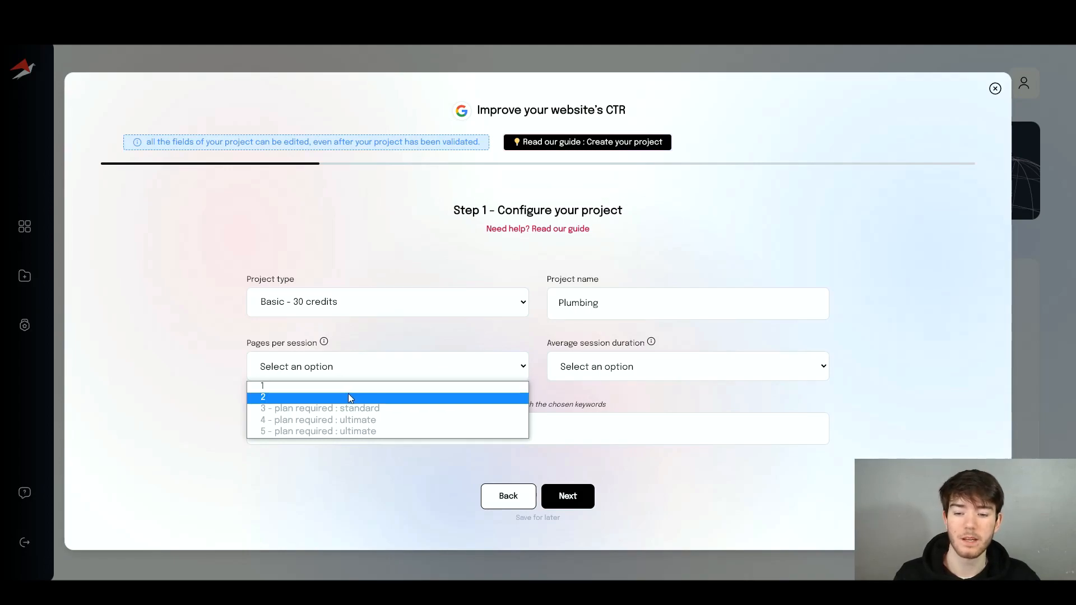
pyautogui.click(332, 397)
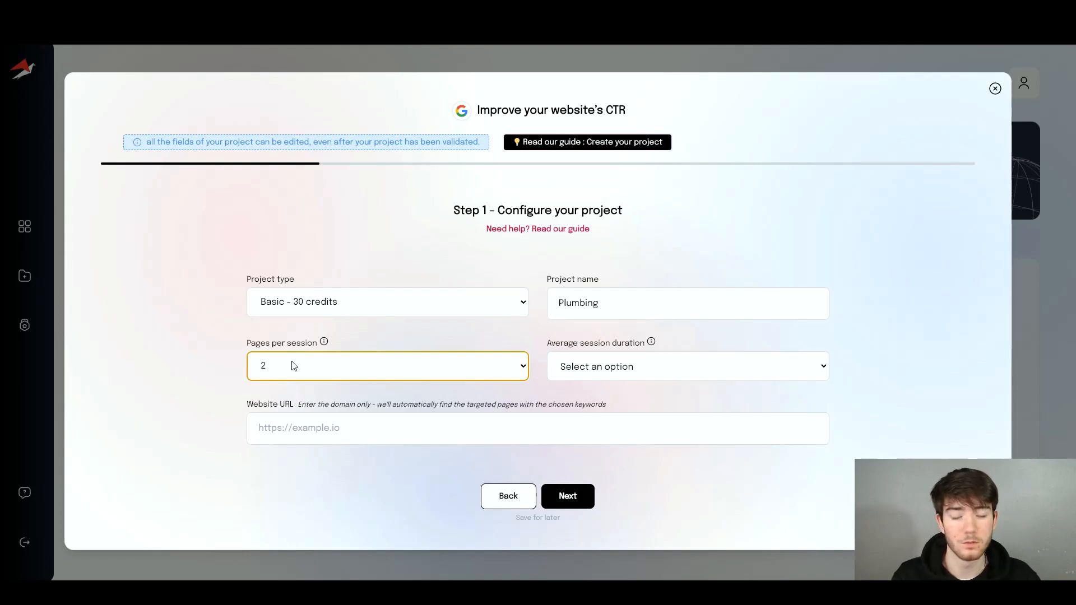
pyautogui.click(607, 366)
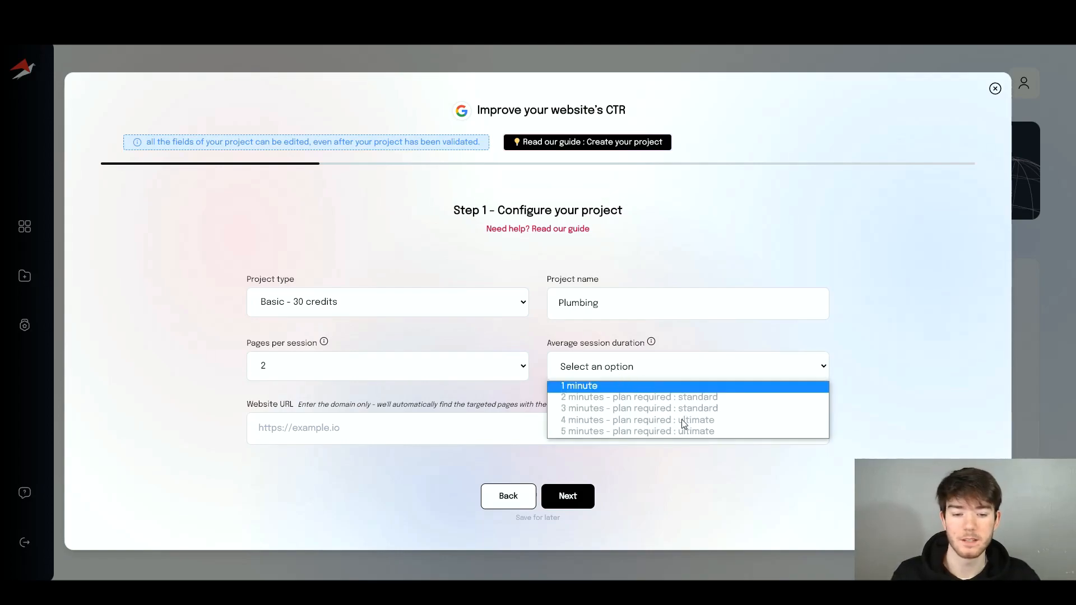
pyautogui.click(609, 388)
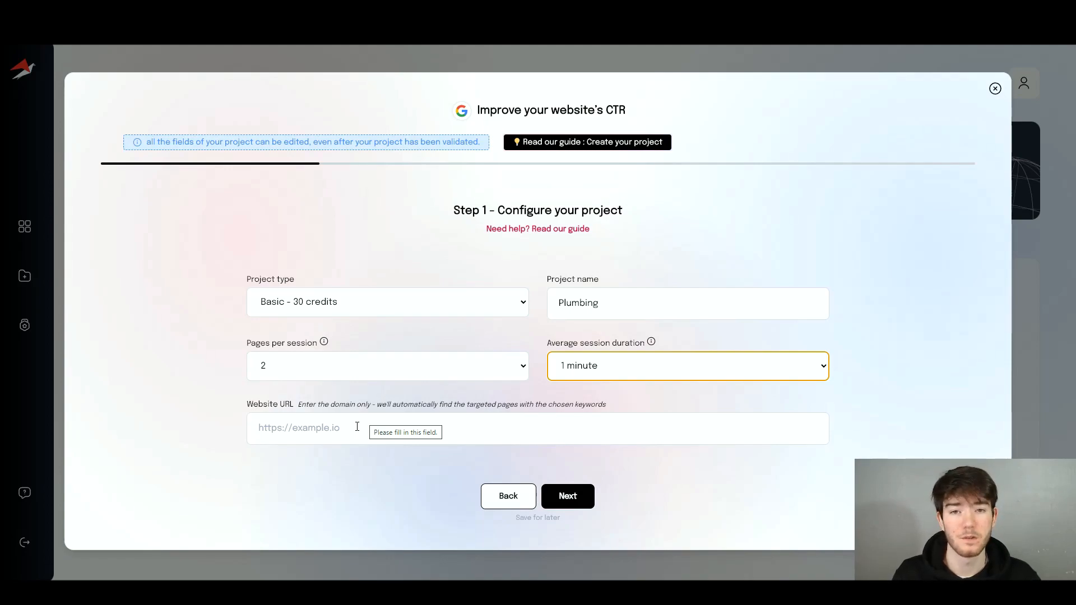
pyautogui.click(436, 415)
pyautogui.write('https://www.jc-plumbers.com/')
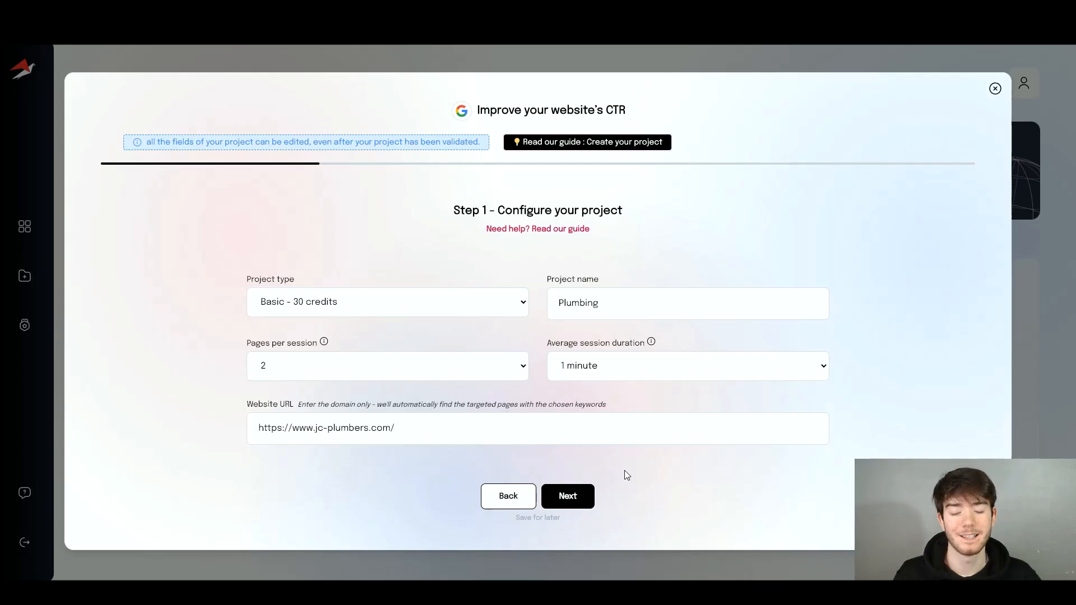
pyautogui.click(567, 496)
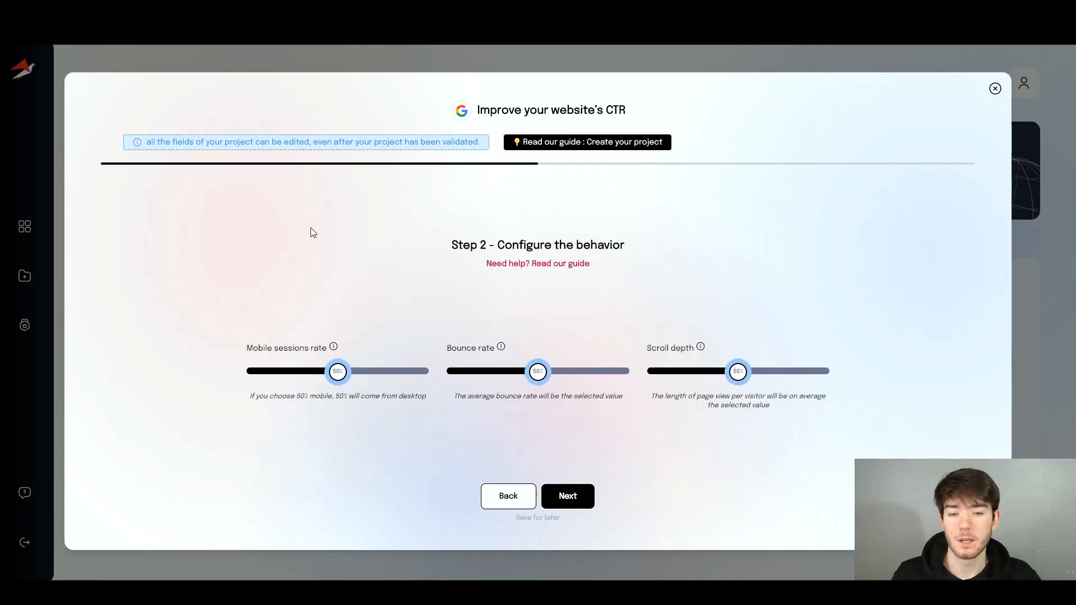
# - Try several mobile sessions rates, settling near 53% with bounce rate left at 50%
pyautogui.moveTo(497, 245); pyautogui.dragTo(643, 248)
pyautogui.click(644, 251)
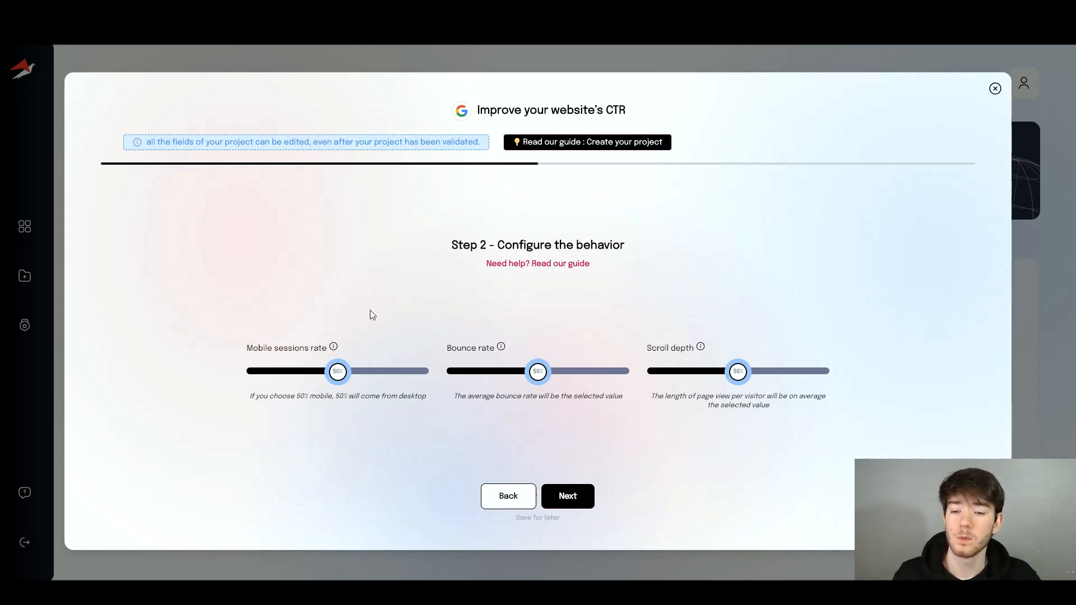
pyautogui.moveTo(337, 372); pyautogui.dragTo(283, 372)
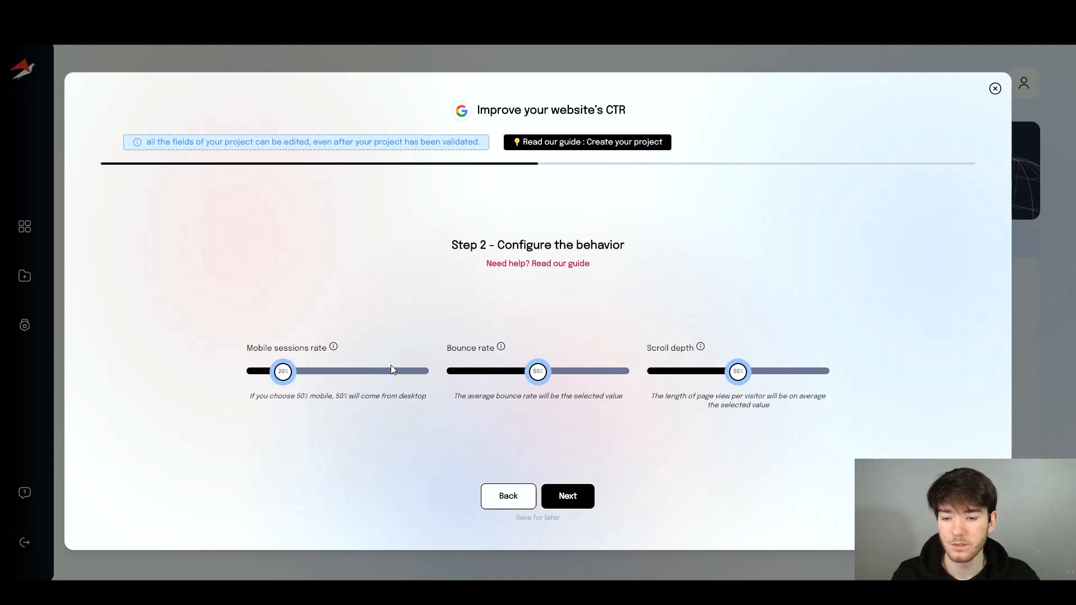
pyautogui.moveTo(283, 372); pyautogui.dragTo(381, 372)
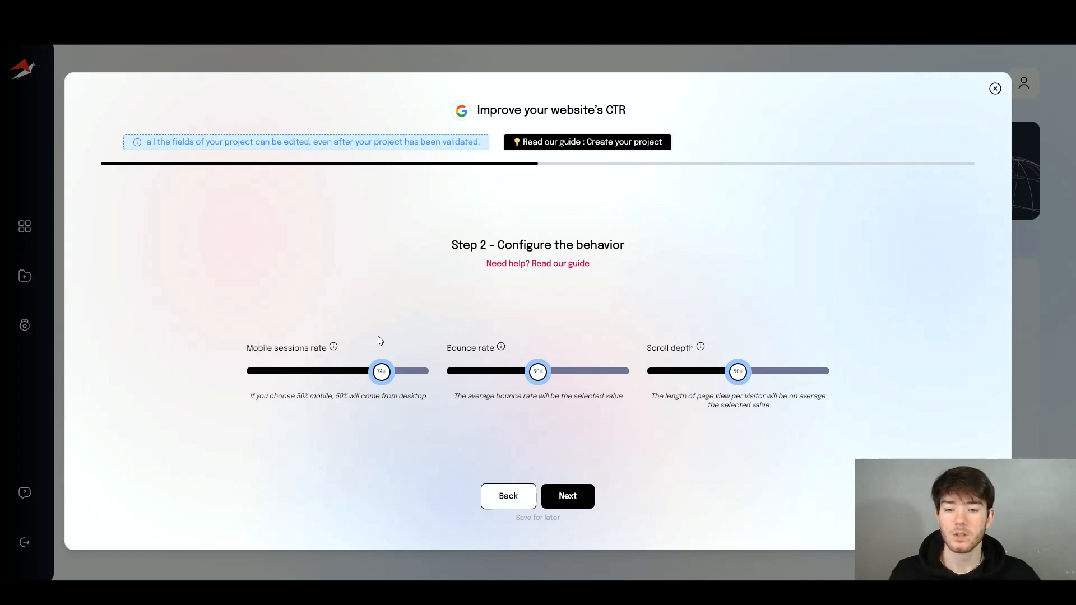
pyautogui.moveTo(381, 371); pyautogui.dragTo(331, 371)
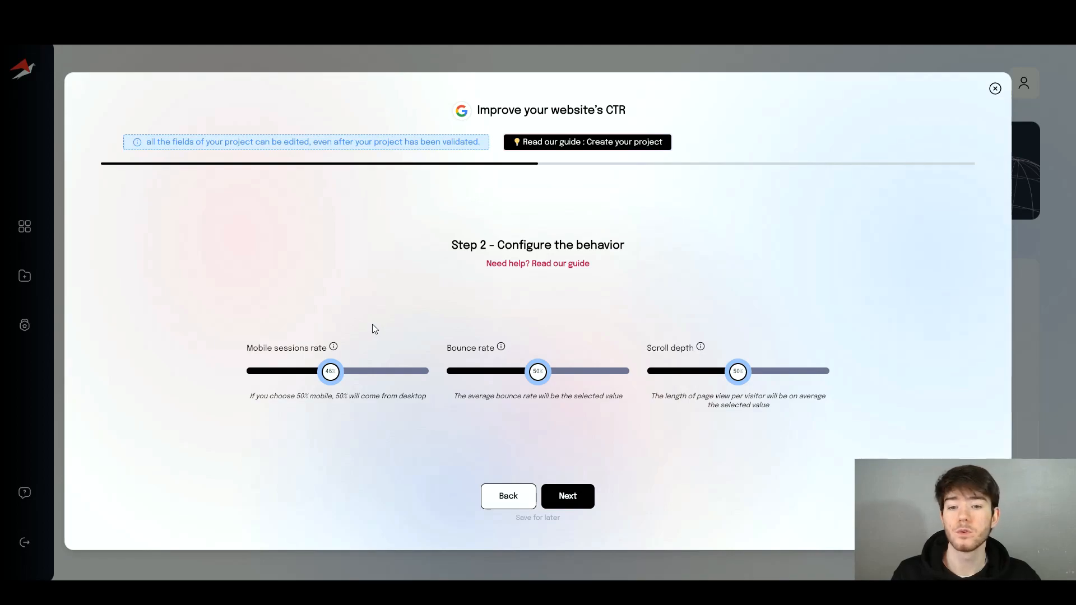
pyautogui.moveTo(330, 371); pyautogui.dragTo(381, 371)
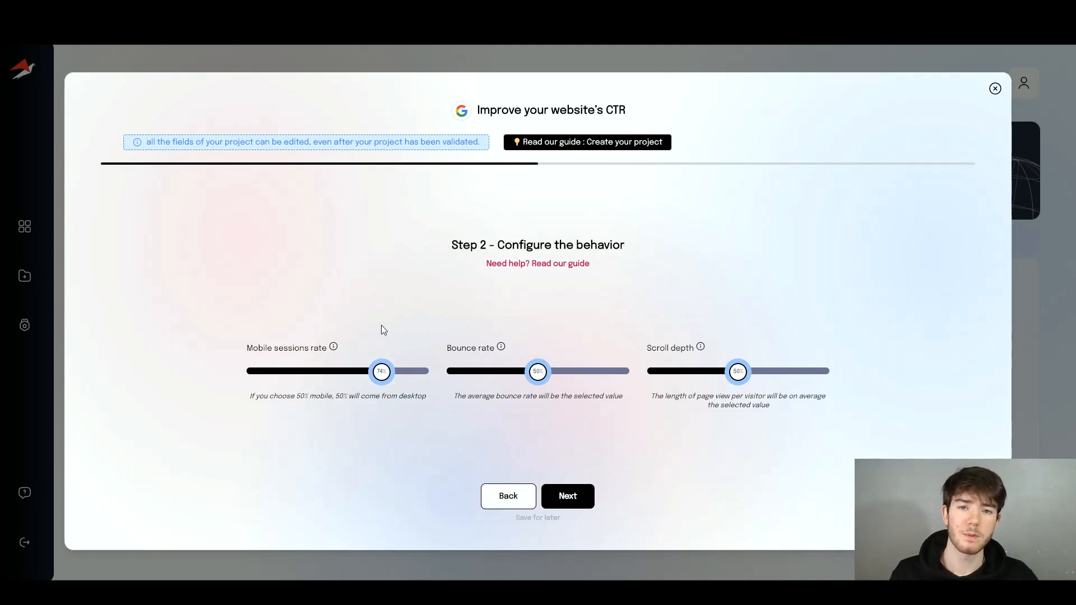
pyautogui.moveTo(381, 371); pyautogui.dragTo(316, 371)
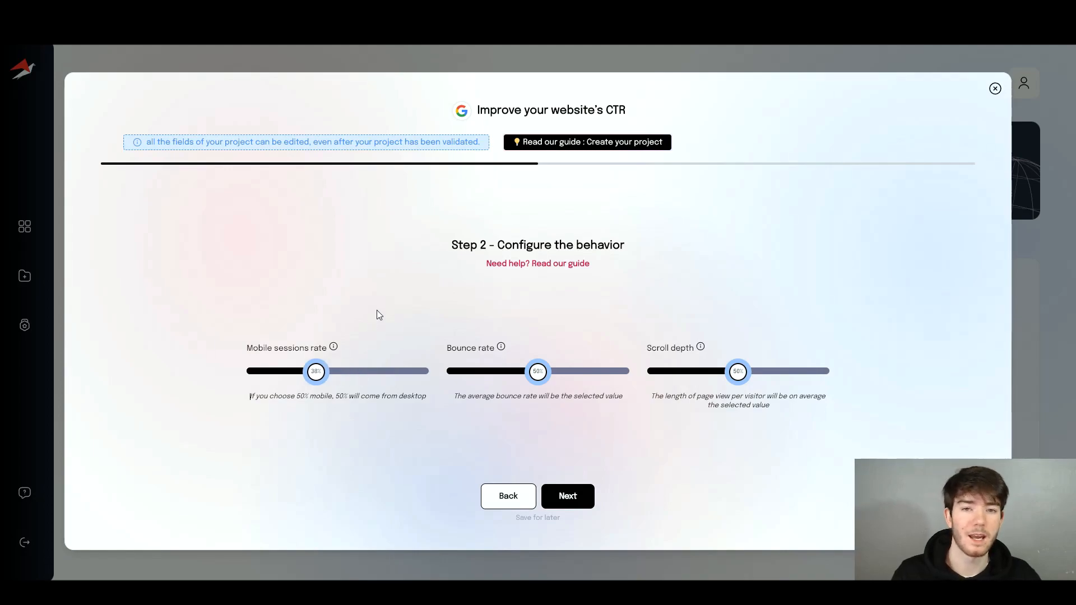
pyautogui.moveTo(316, 371); pyautogui.dragTo(344, 371)
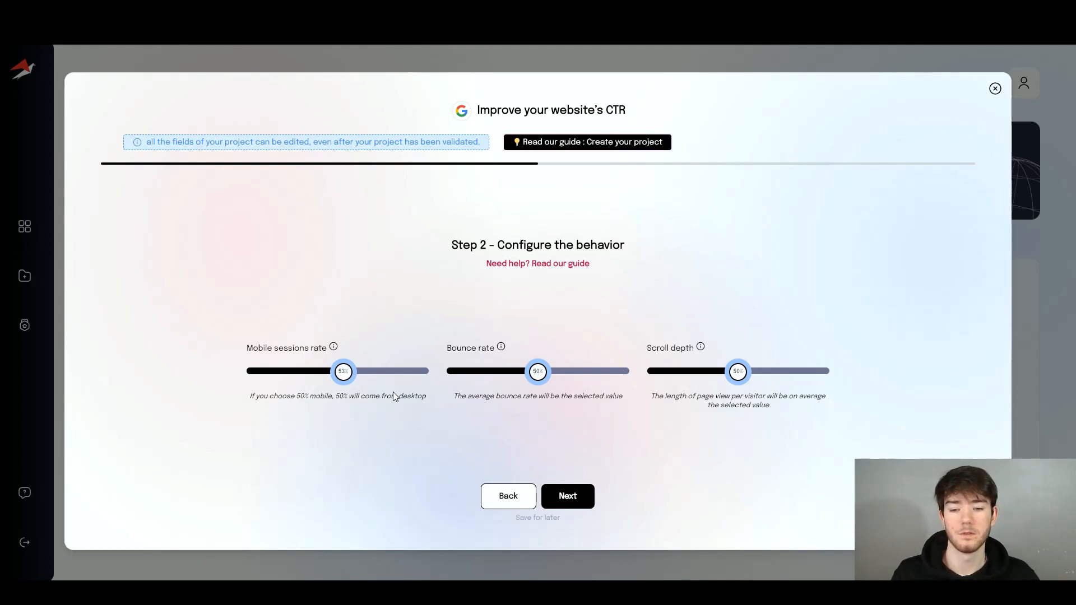
pyautogui.moveTo(297, 396); pyautogui.dragTo(381, 396)
pyautogui.click(412, 396)
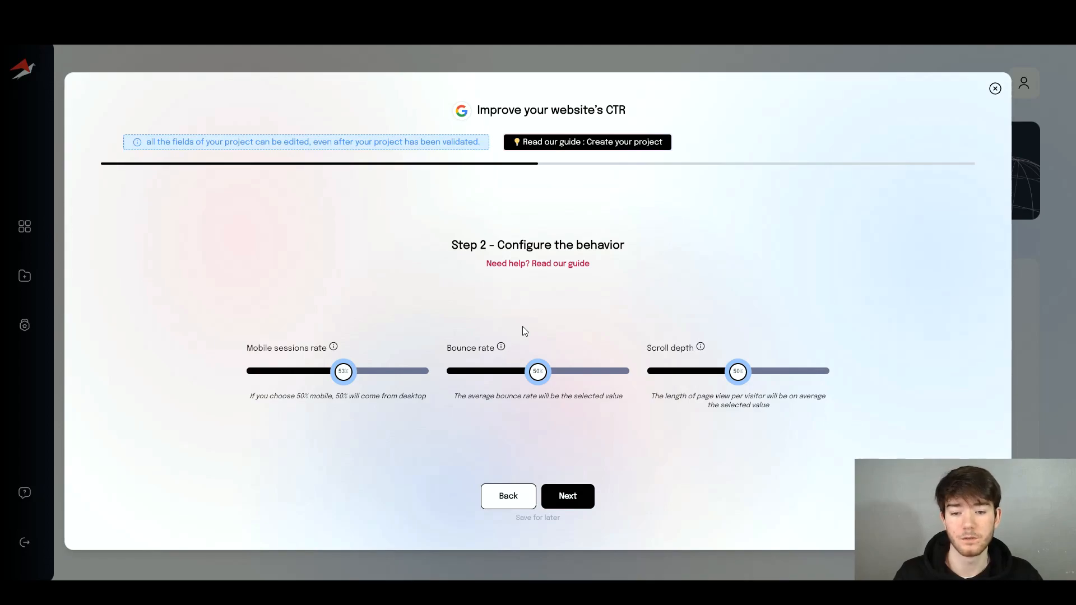
pyautogui.moveTo(538, 372)
pyautogui.mouseDown()
pyautogui.moveTo(559, 372)
pyautogui.moveTo(517, 372)
pyautogui.moveTo(538, 372)
pyautogui.mouseUp()
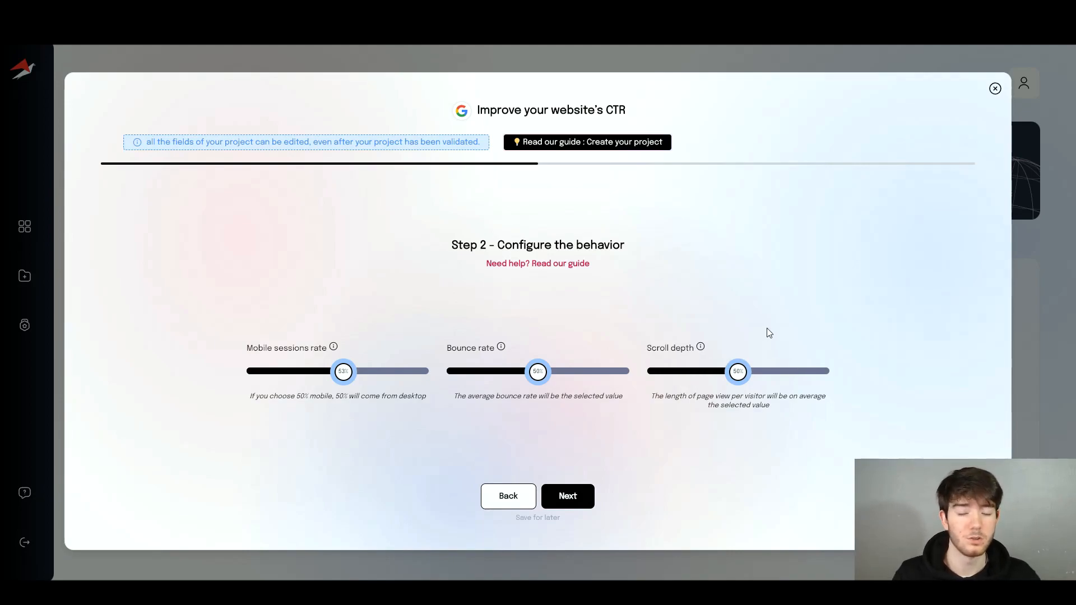
# - Raise scroll depth to about two thirds and advance to the weekly traffic step
pyautogui.moveTo(738, 372); pyautogui.dragTo(735, 372)
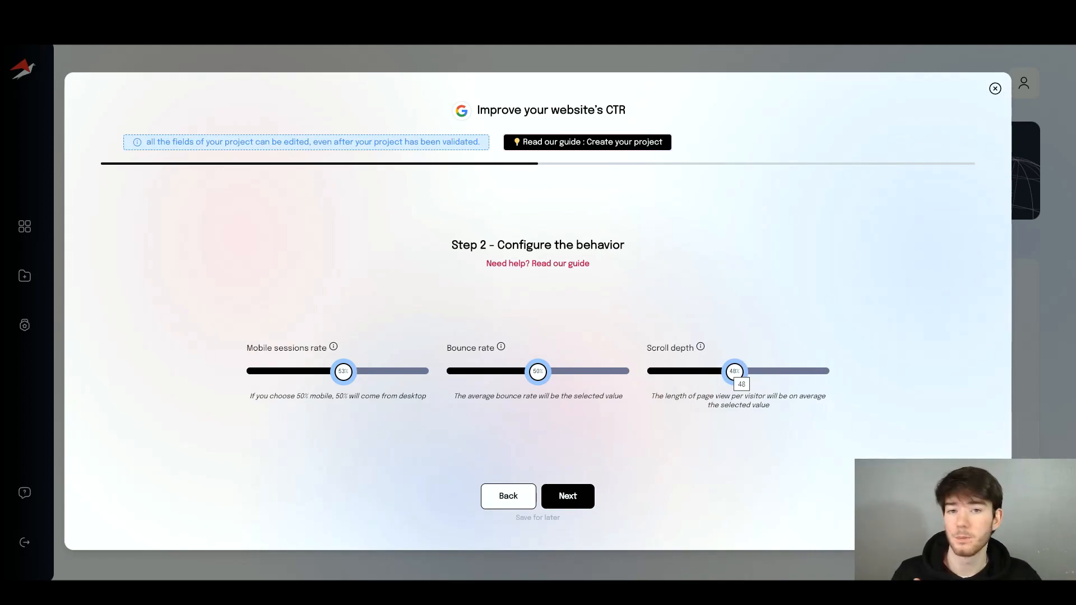
pyautogui.moveTo(734, 372); pyautogui.dragTo(768, 372)
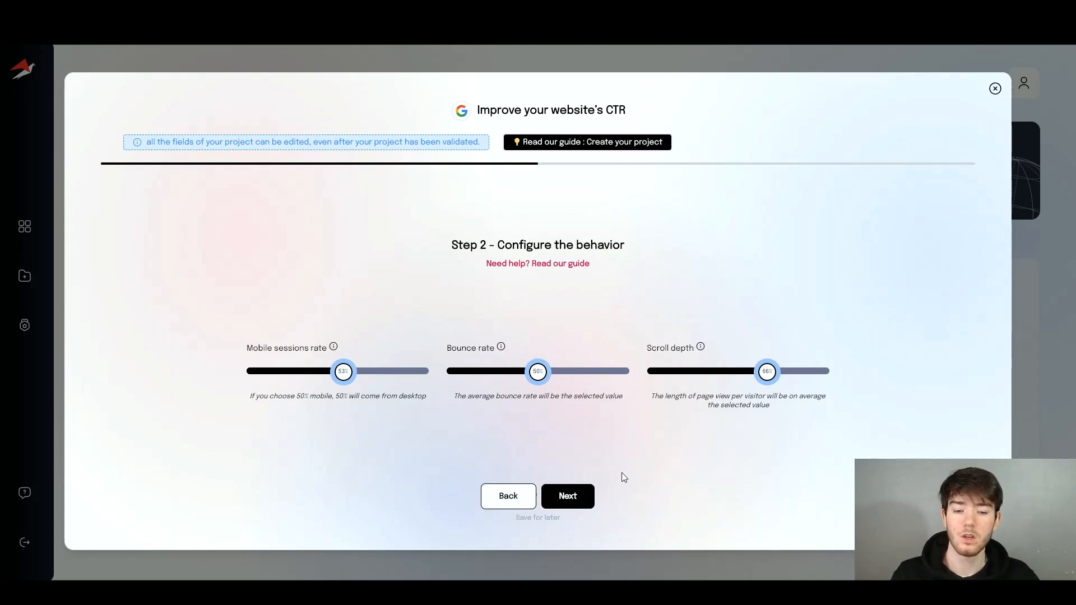
pyautogui.click(567, 496)
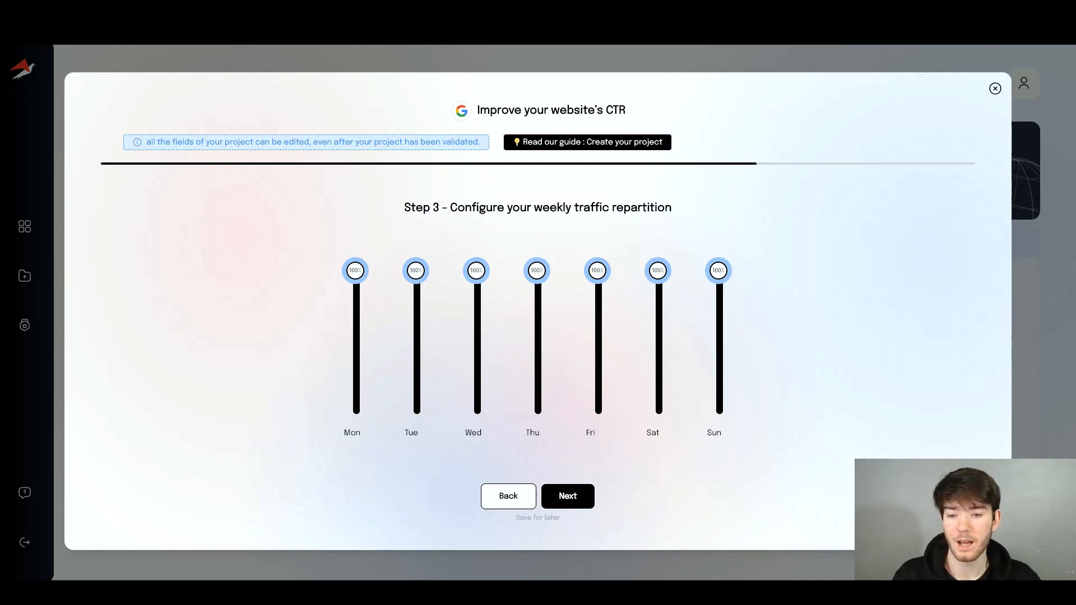
# - Keep Tuesday and all other days at 100% weekly traffic, then advance to keywords
pyautogui.moveTo(416, 271); pyautogui.dragTo(415, 296)
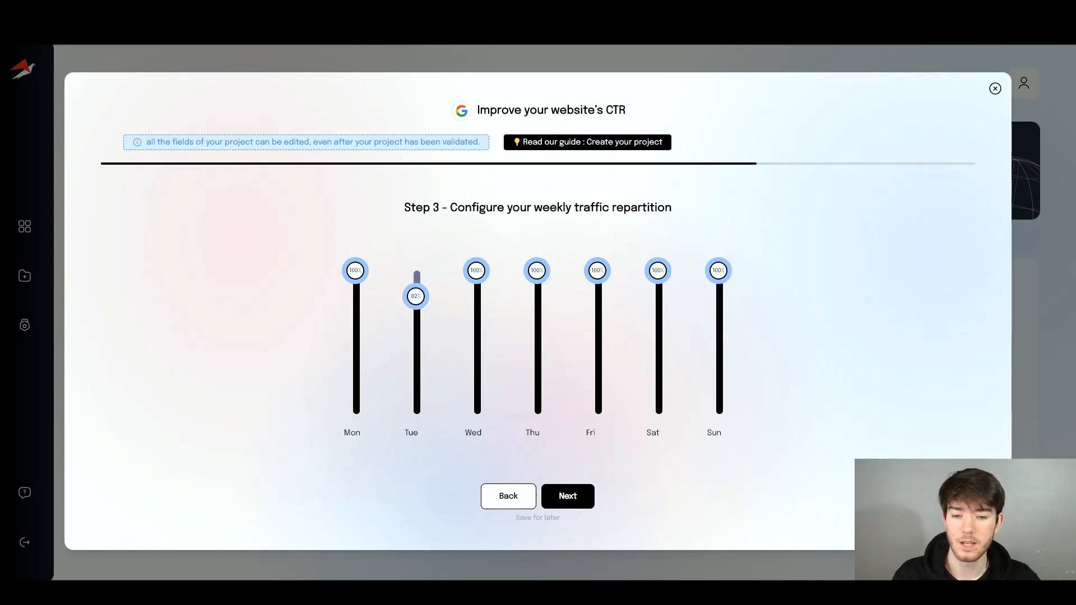
pyautogui.click(416, 273)
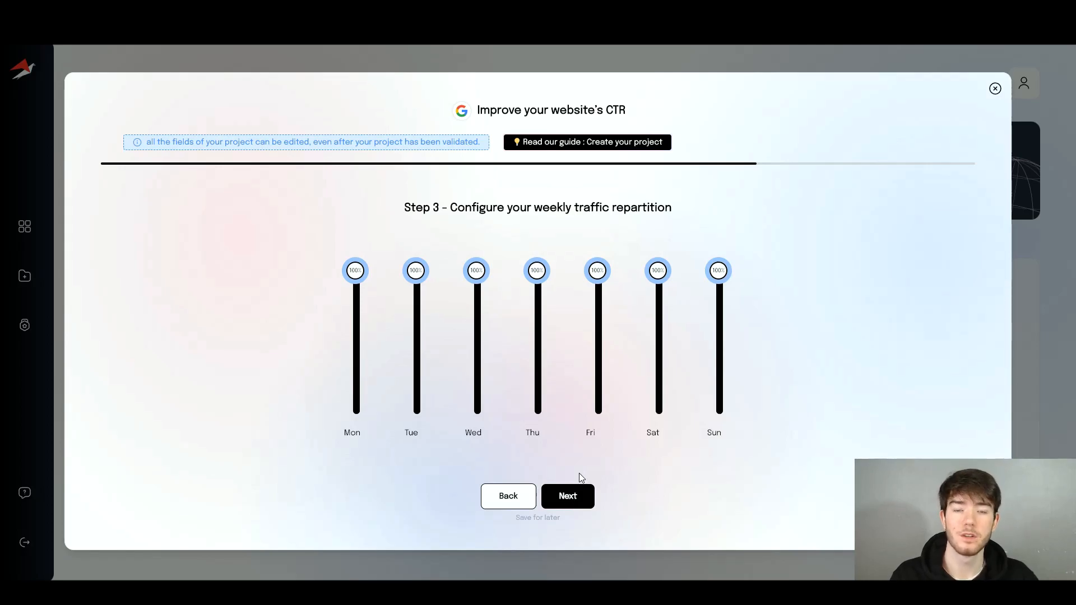
pyautogui.click(572, 493)
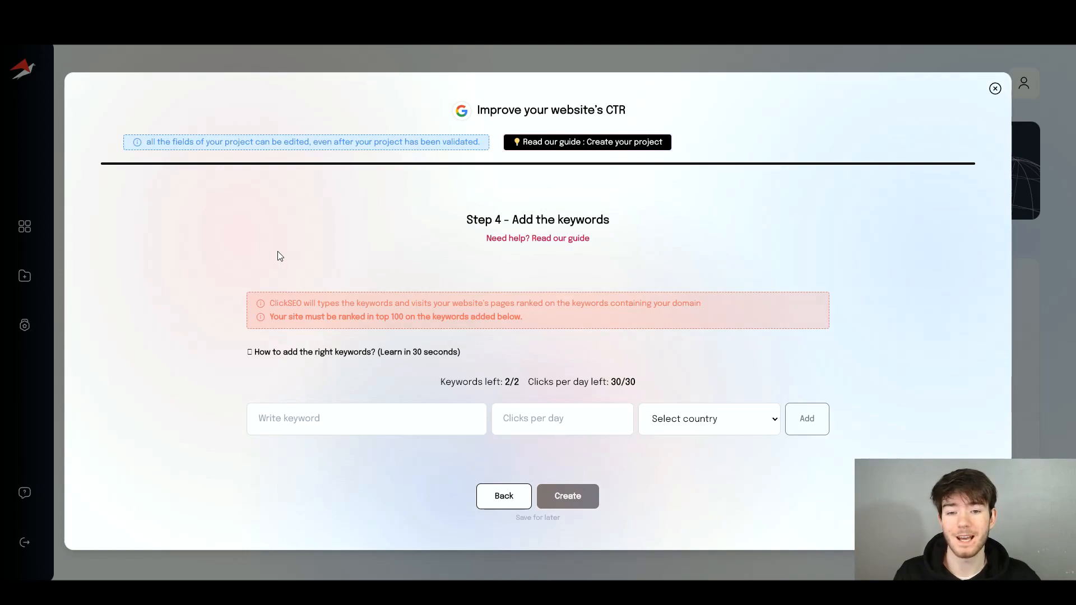
pyautogui.moveTo(512, 220); pyautogui.dragTo(605, 220)
pyautogui.click(629, 228)
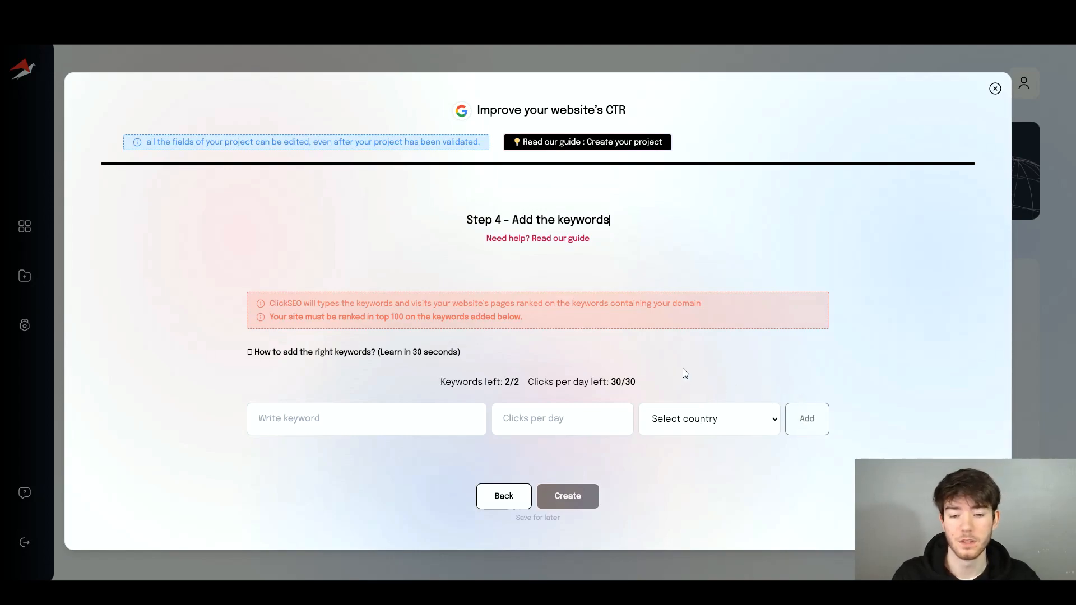
pyautogui.moveTo(504, 381); pyautogui.dragTo(526, 381)
pyautogui.click(527, 380)
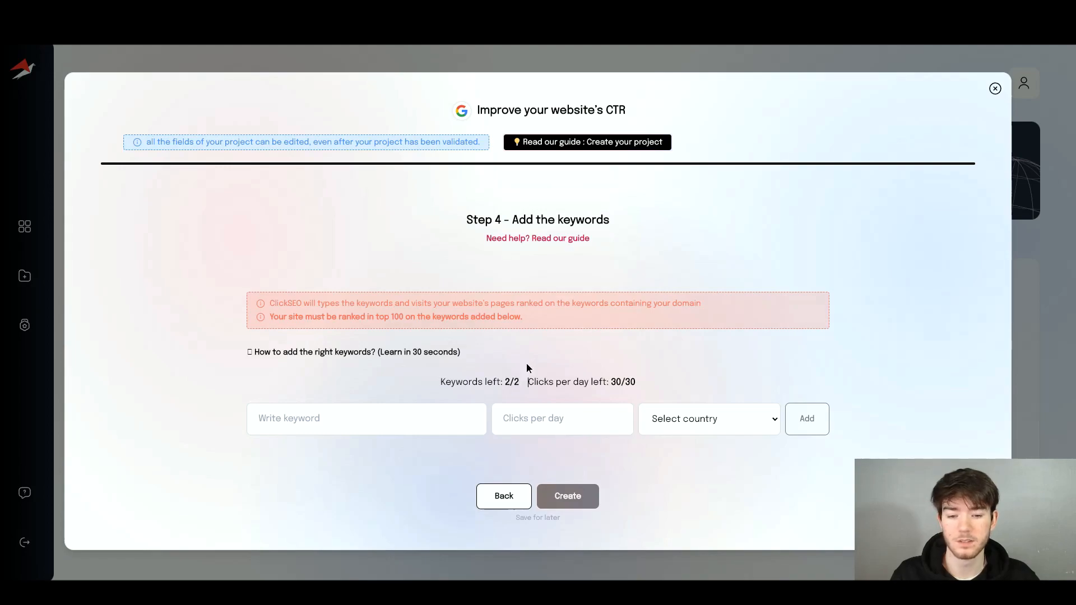
pyautogui.moveTo(611, 382); pyautogui.dragTo(636, 381)
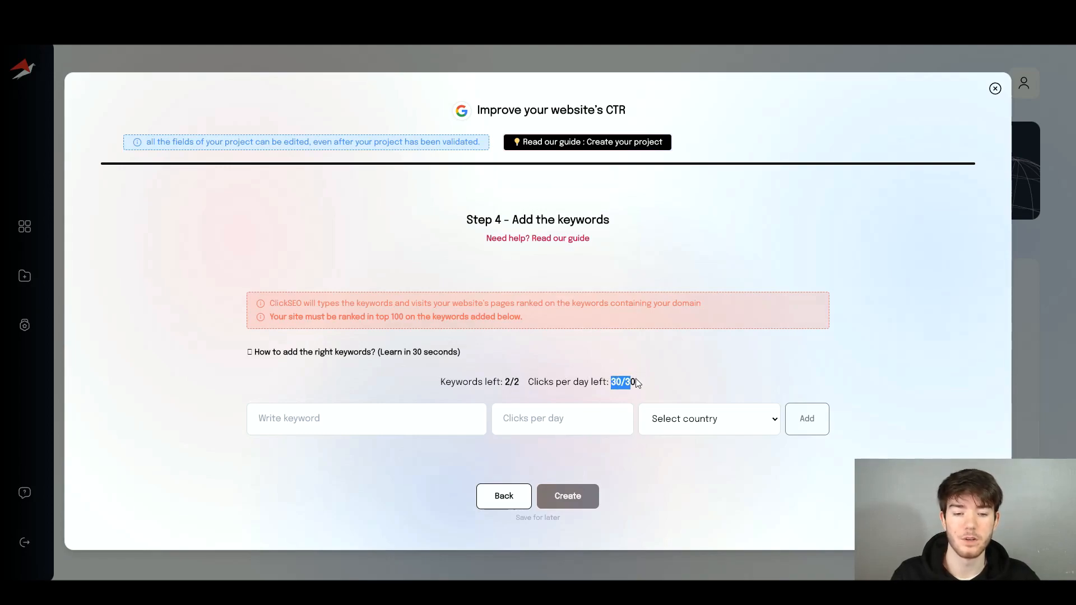
pyautogui.press('Tab')
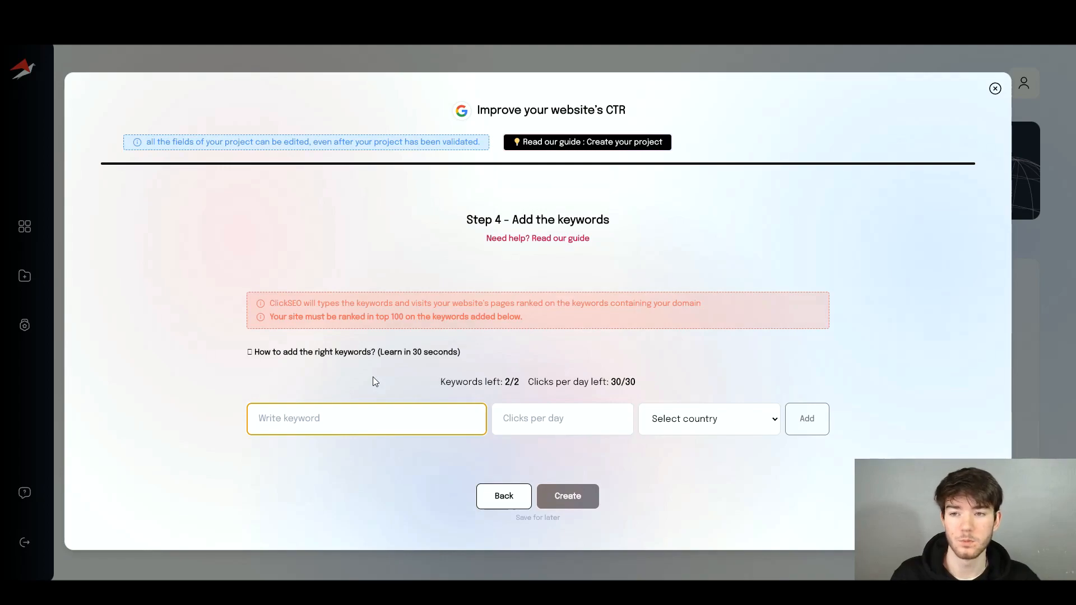
# - Add keyword 'plumbing services' at 15 clicks per day targeting the United Kingdom
pyautogui.write('plumbing services')
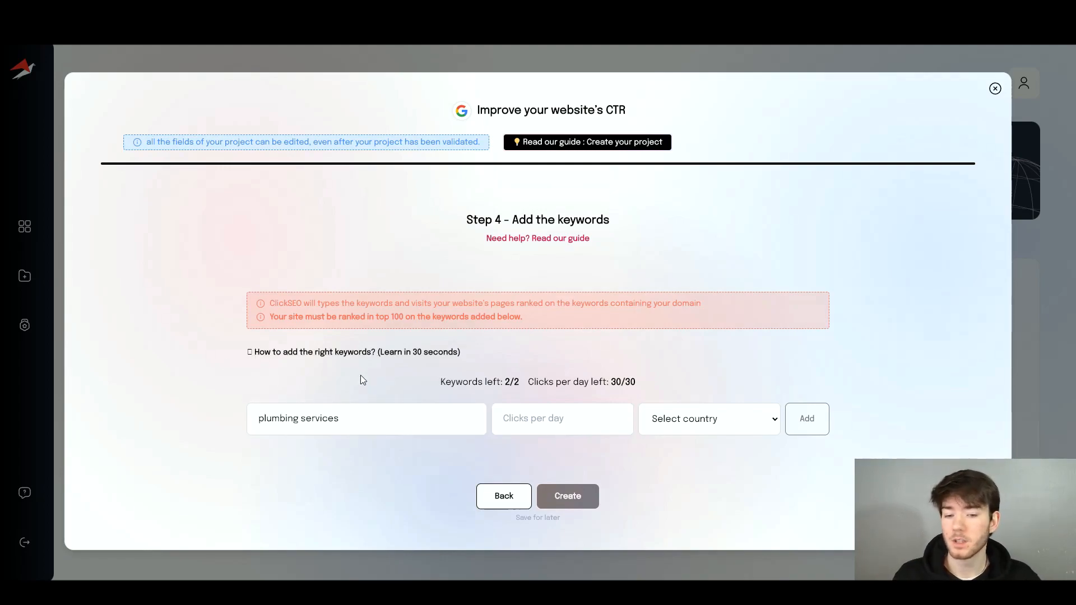
pyautogui.click(560, 418)
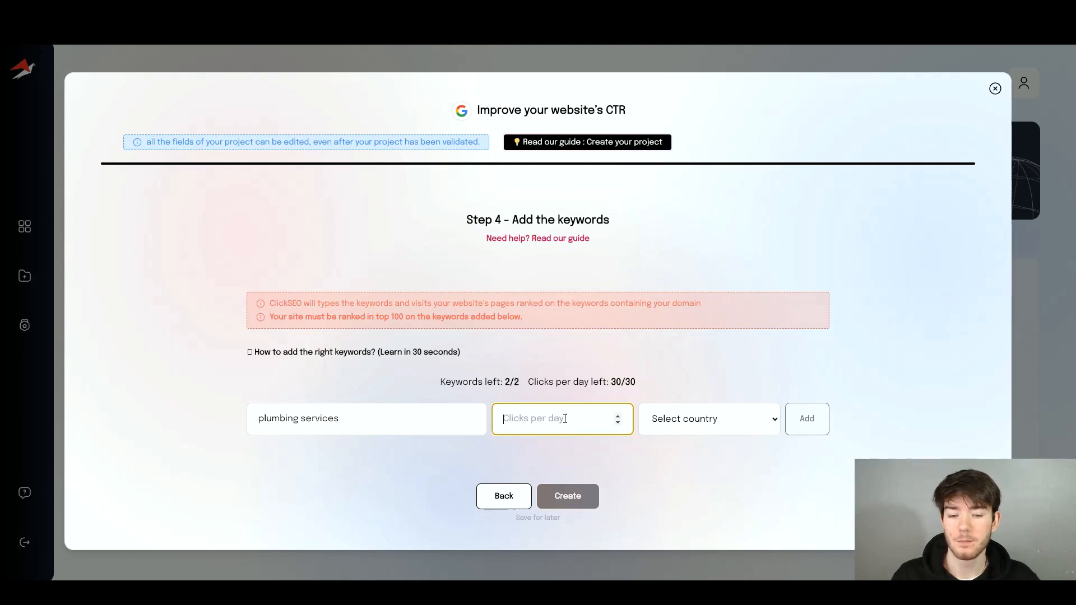
pyautogui.write('15')
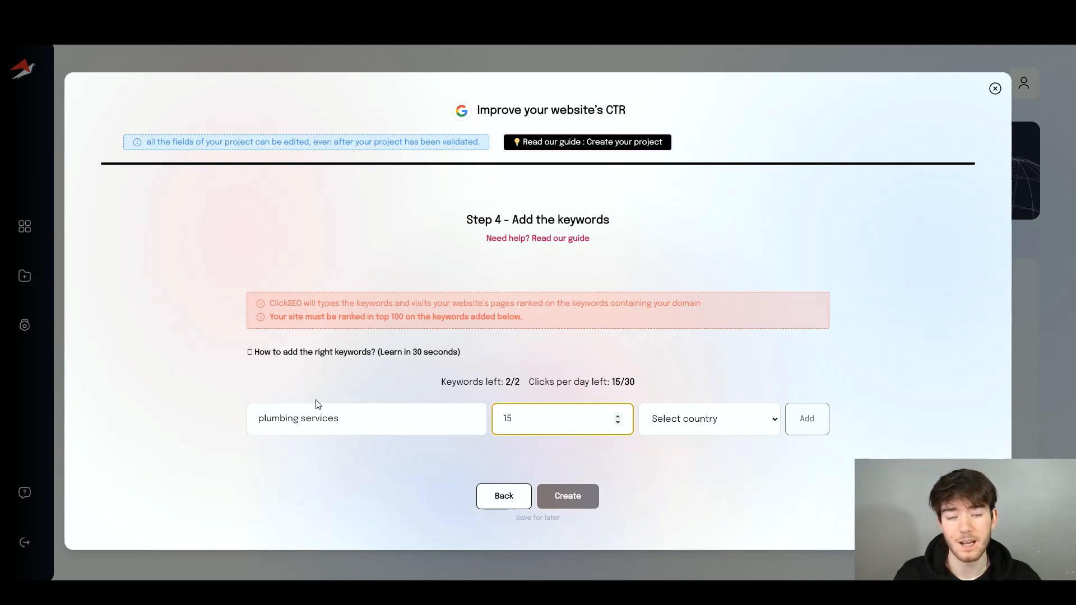
pyautogui.click(533, 392)
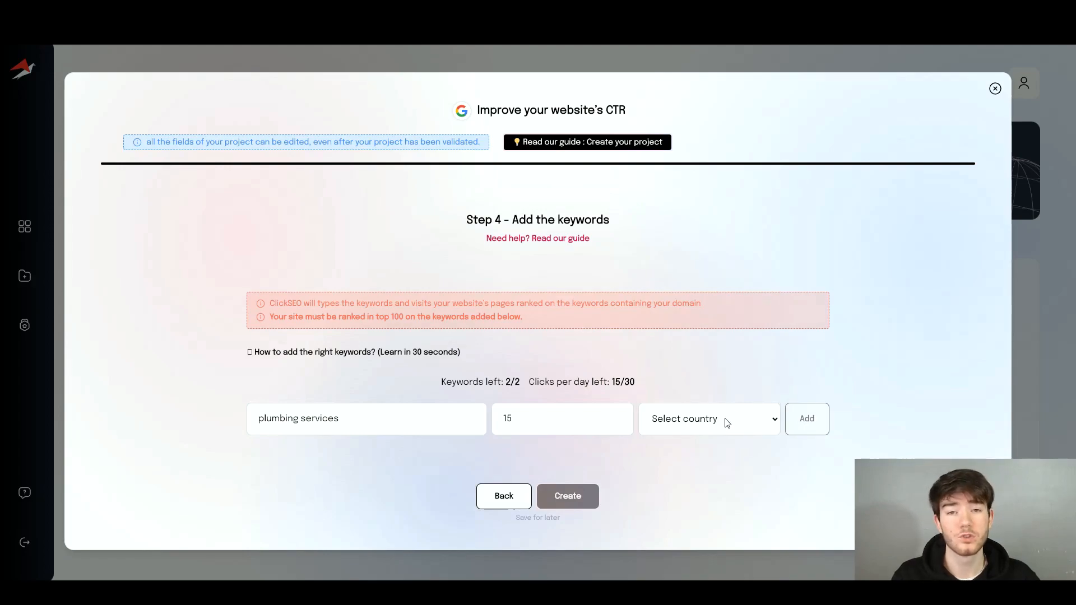
pyautogui.click(725, 421)
pyautogui.scroll(-1, 720, 392)
pyautogui.scroll(1, 738, 321)
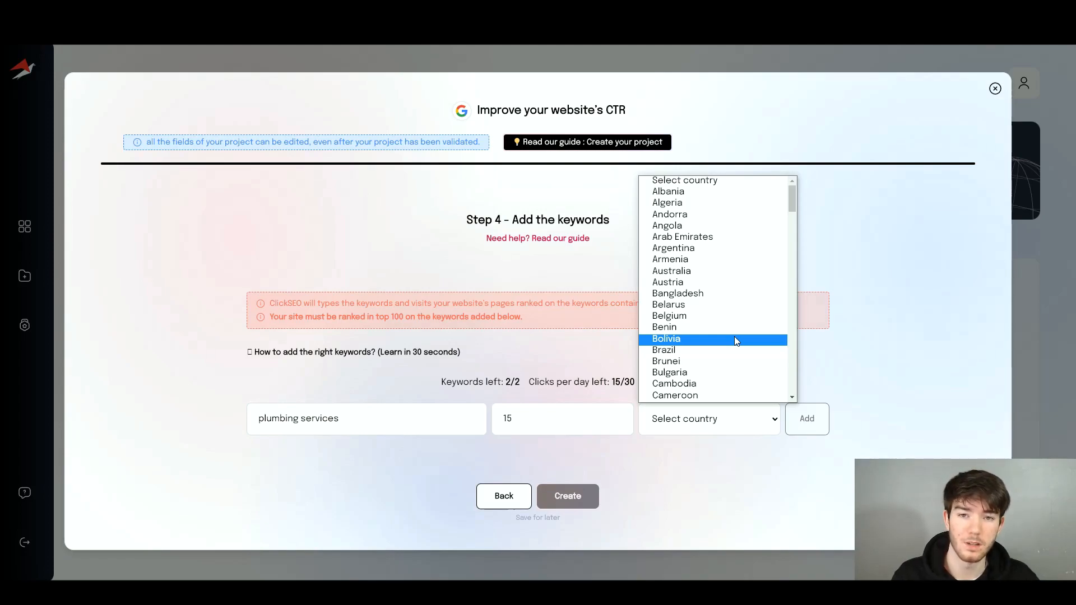
pyautogui.click(698, 307)
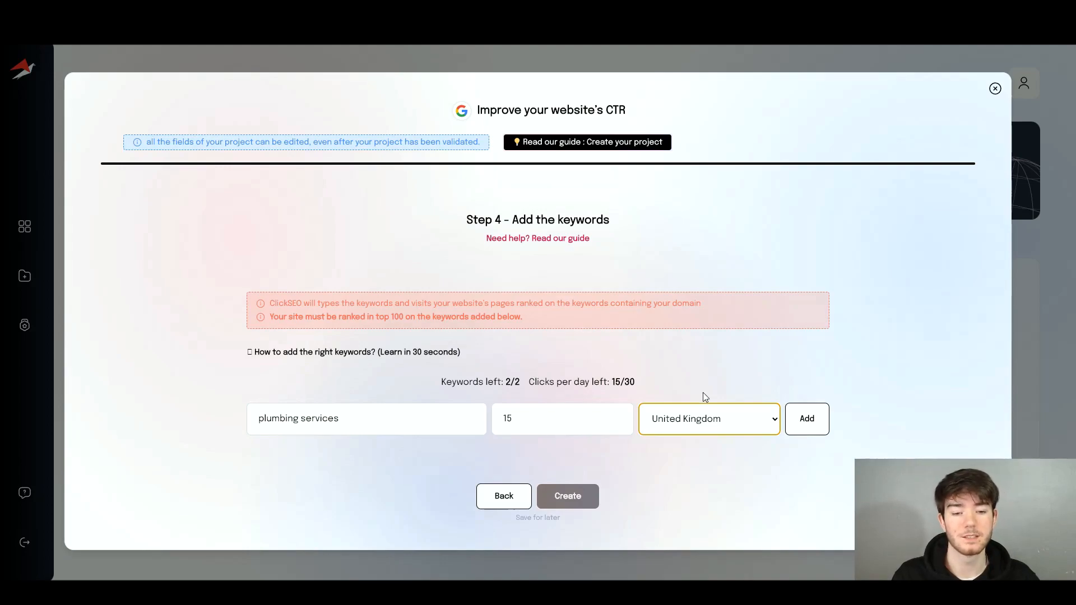
pyautogui.click(806, 419)
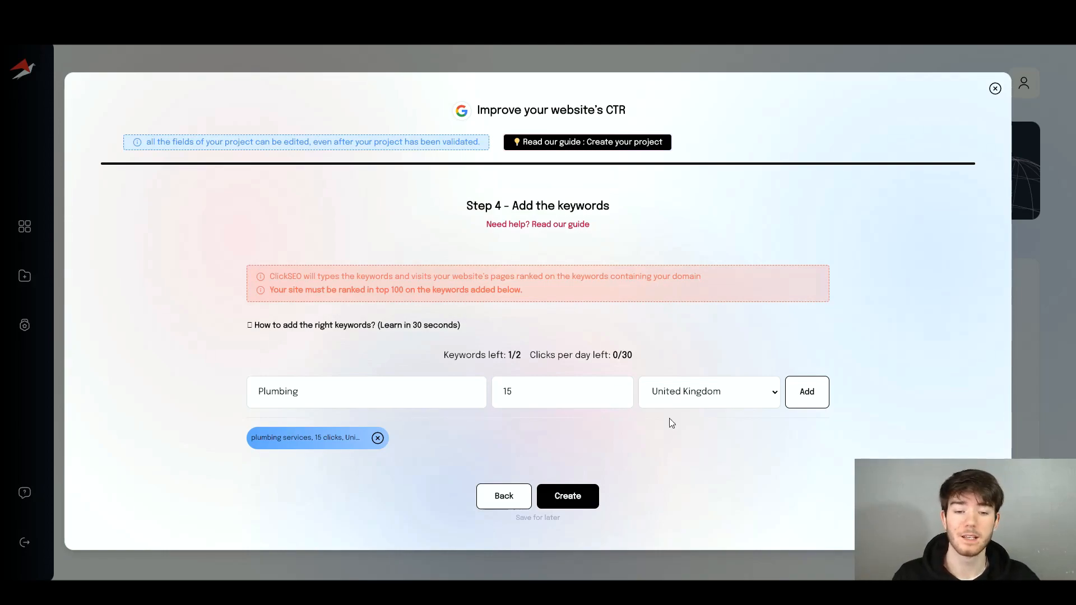
# - Add 'Plumbing' as the second keyword at 15 clicks per day in the United Kingdom
pyautogui.click(801, 395)
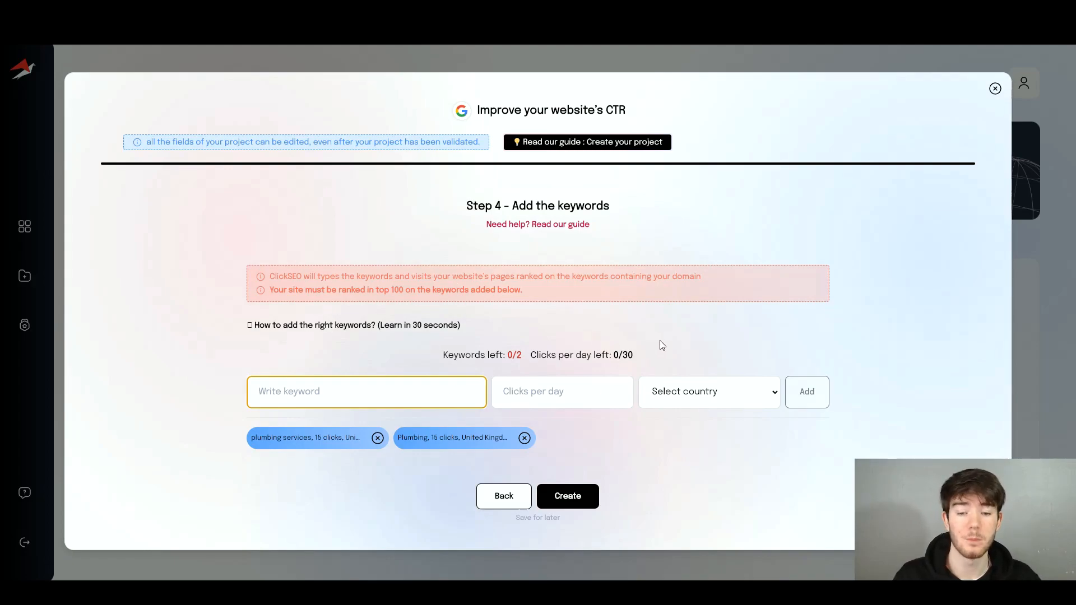
# - Create the Plumbing project with both keywords
pyautogui.click(582, 496)
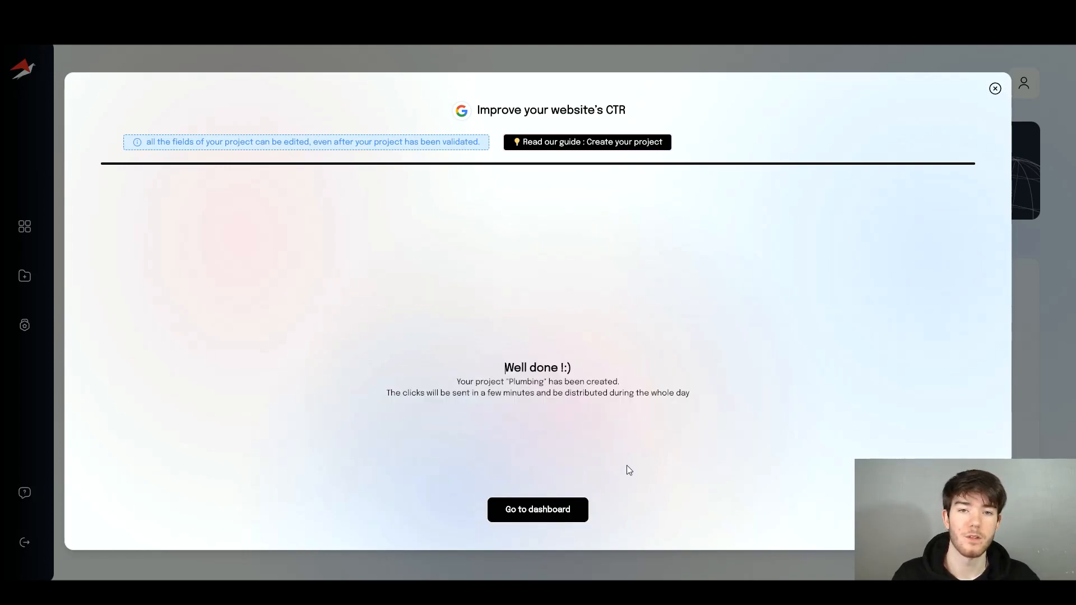
pyautogui.moveTo(565, 392); pyautogui.dragTo(683, 393)
pyautogui.click(696, 393)
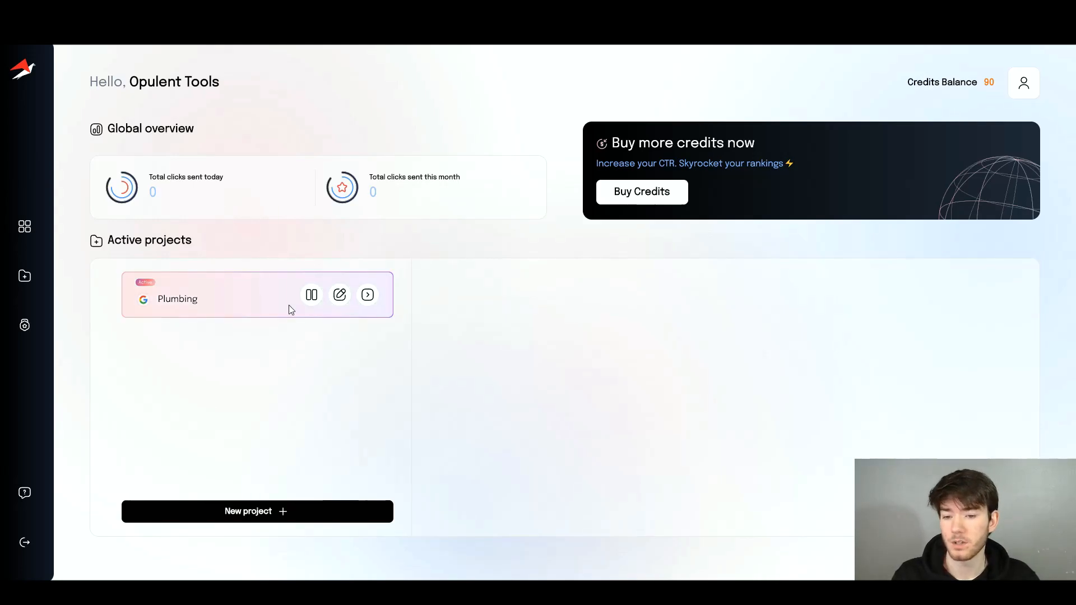
# - Open the Plumbing project's details and review its statistics showing 4 clicks sent
pyautogui.click(340, 297)
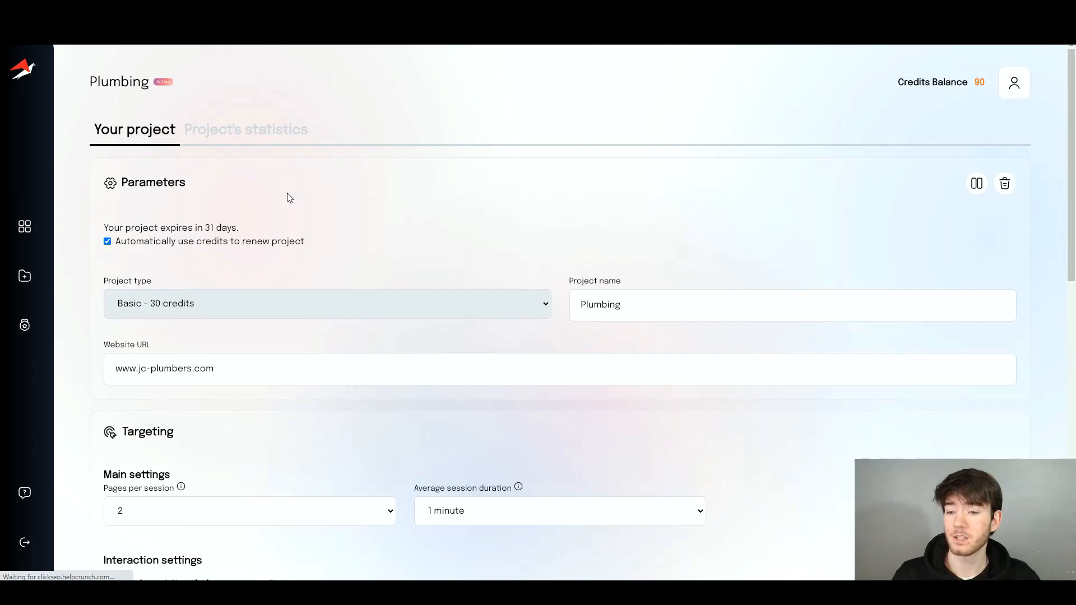
pyautogui.scroll(-3, 248, 240)
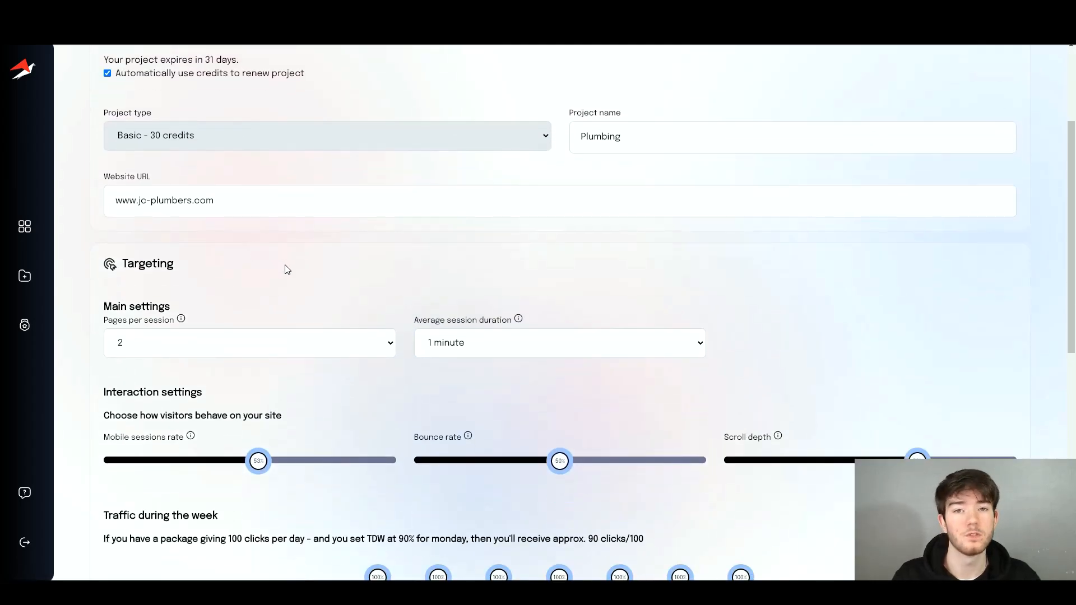
pyautogui.scroll(3, 286, 265)
pyautogui.click(241, 133)
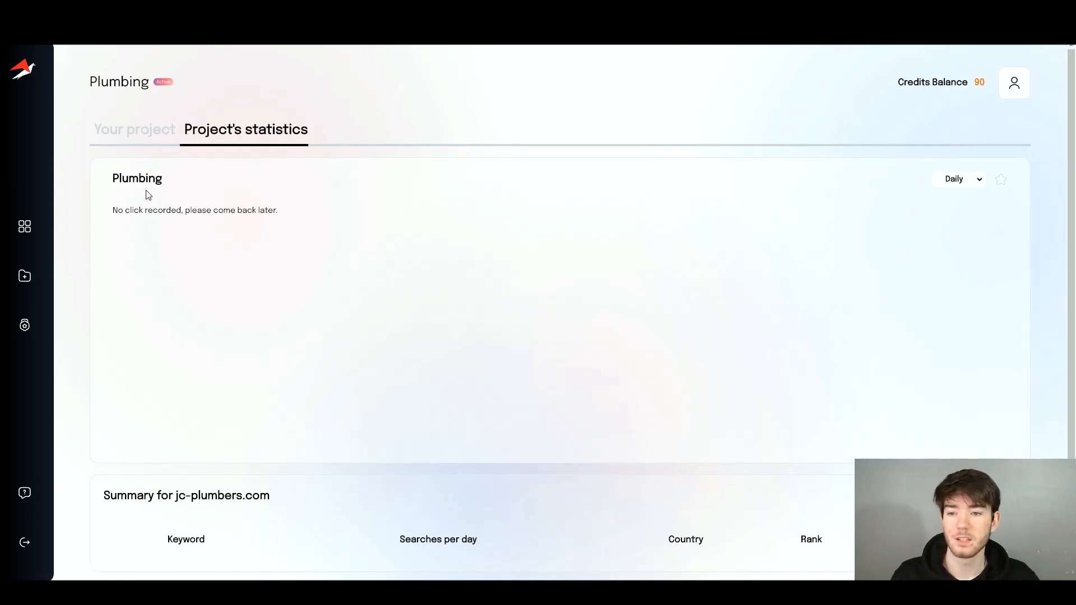
pyautogui.scroll(-1, 341, 247)
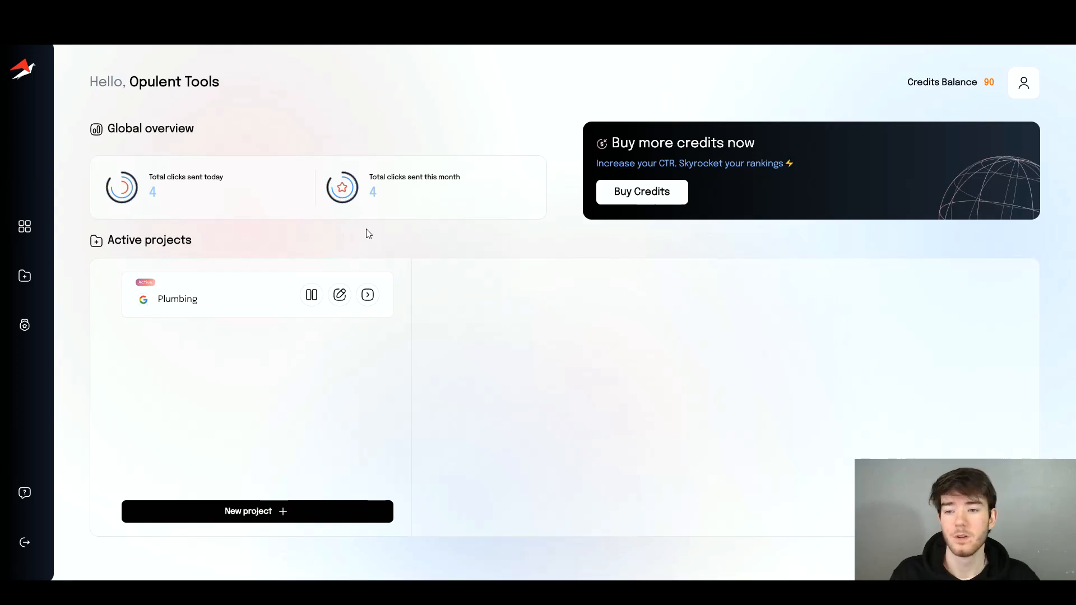
pyautogui.click(347, 299)
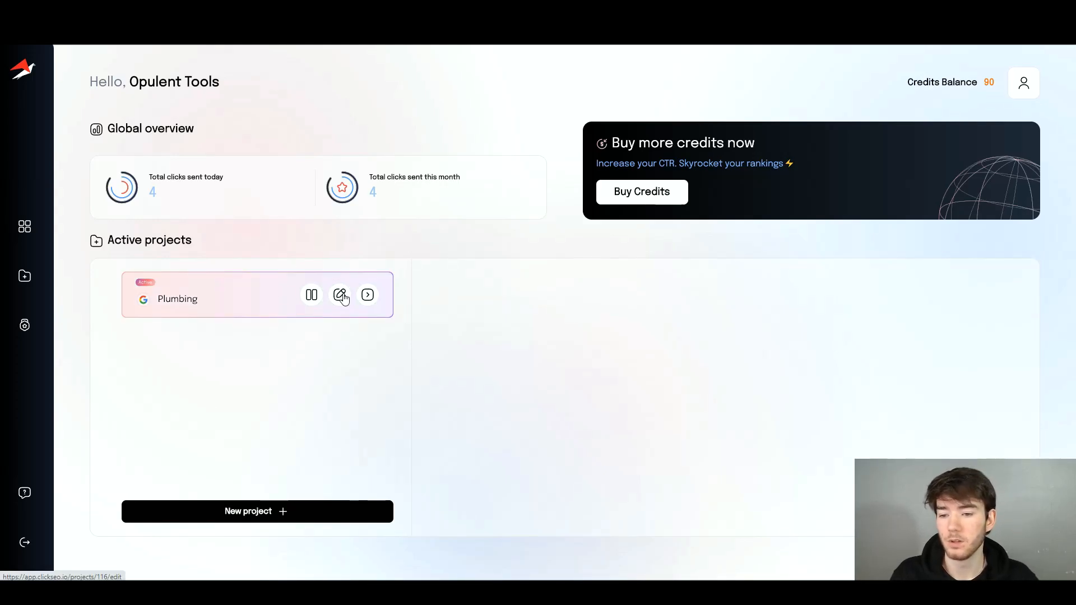
pyautogui.click(252, 135)
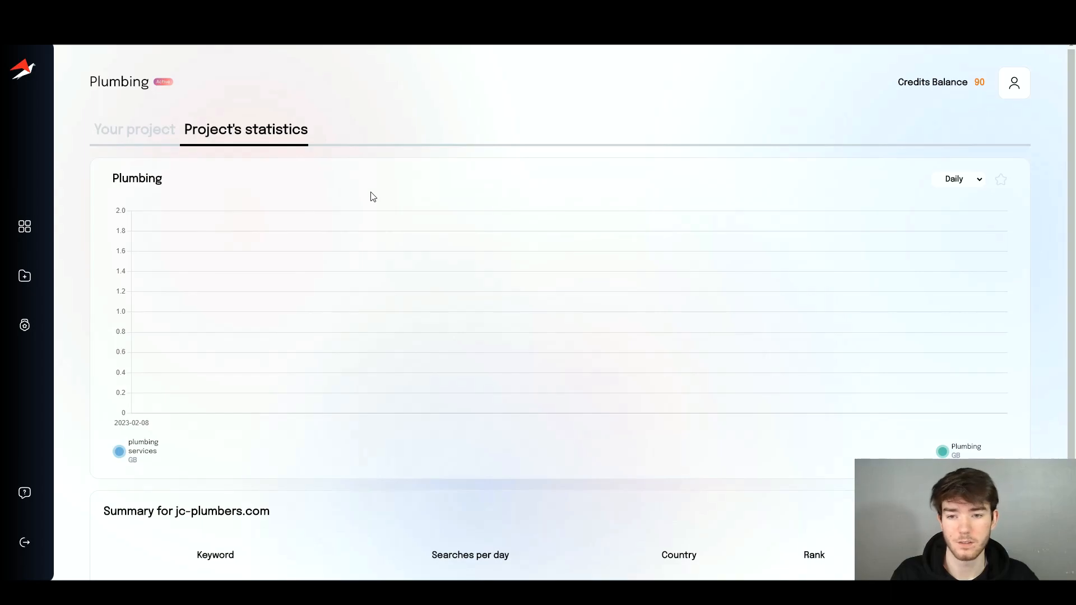
pyautogui.scroll(-2, 291, 423)
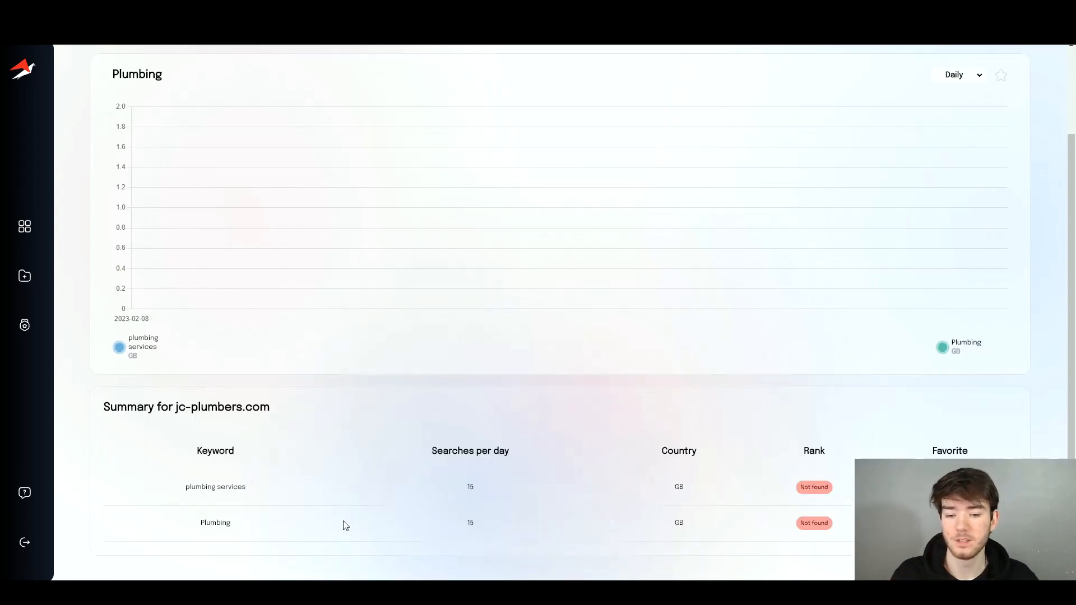